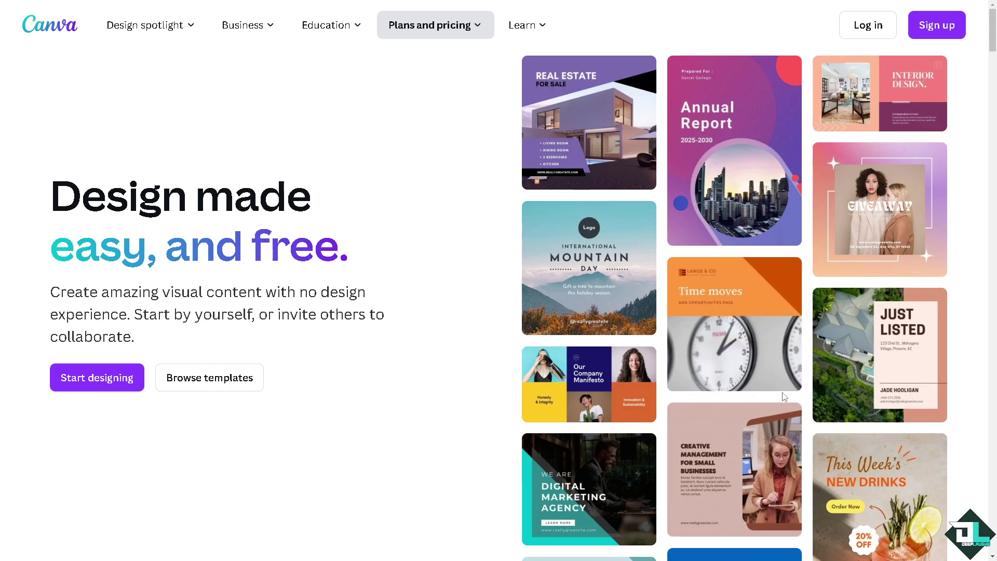
Sign in to Canva through another sign-in option and scroll to the 'Inspired By Your Last Design' templates
click(937, 25)
click(468, 380)
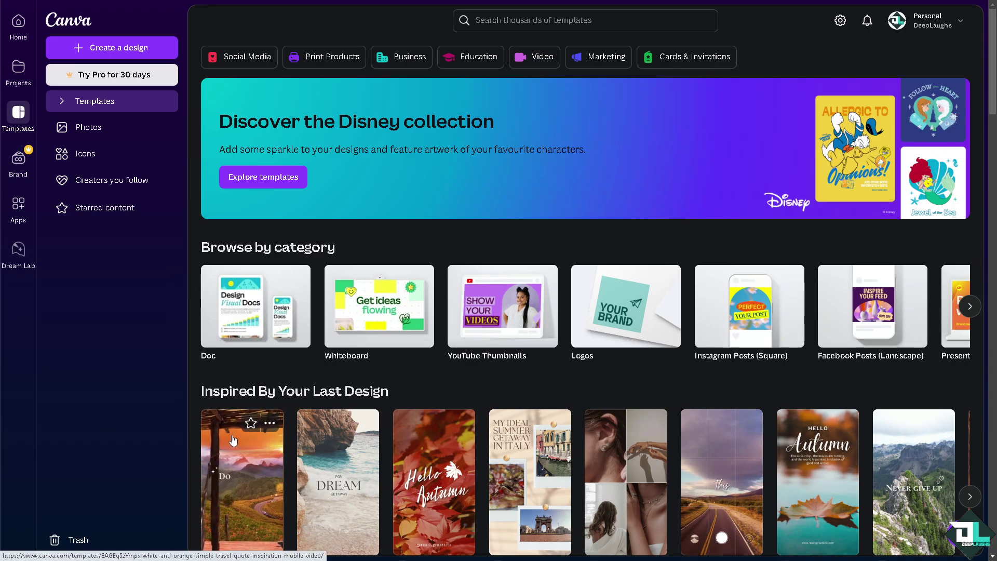
mouse_move(334, 439)
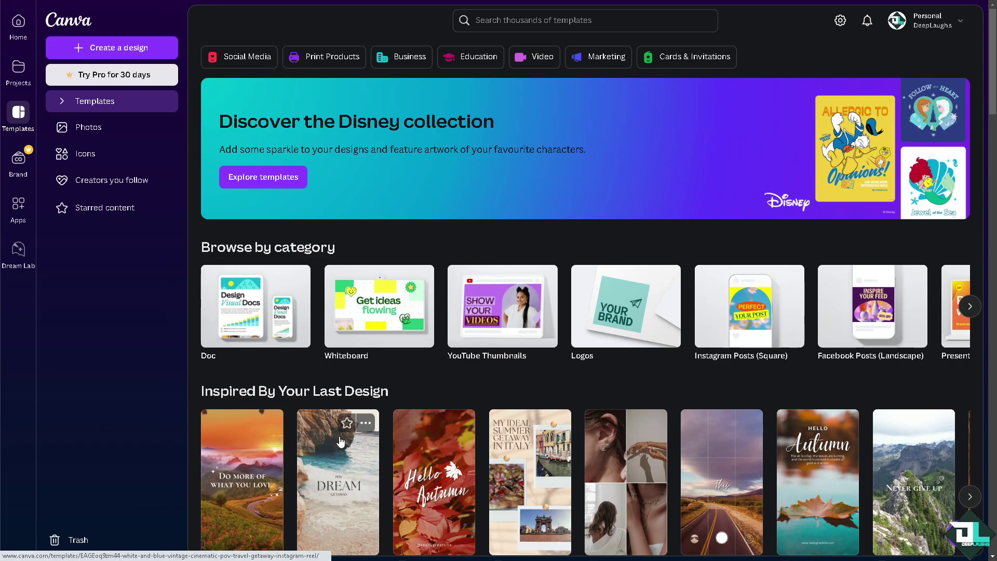
mouse_move(456, 460)
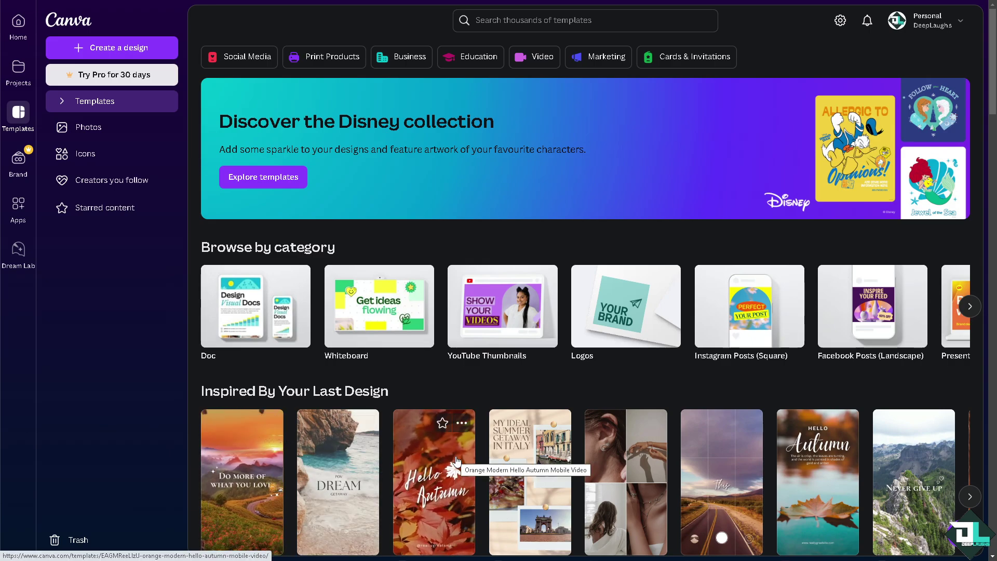
mouse_move(524, 464)
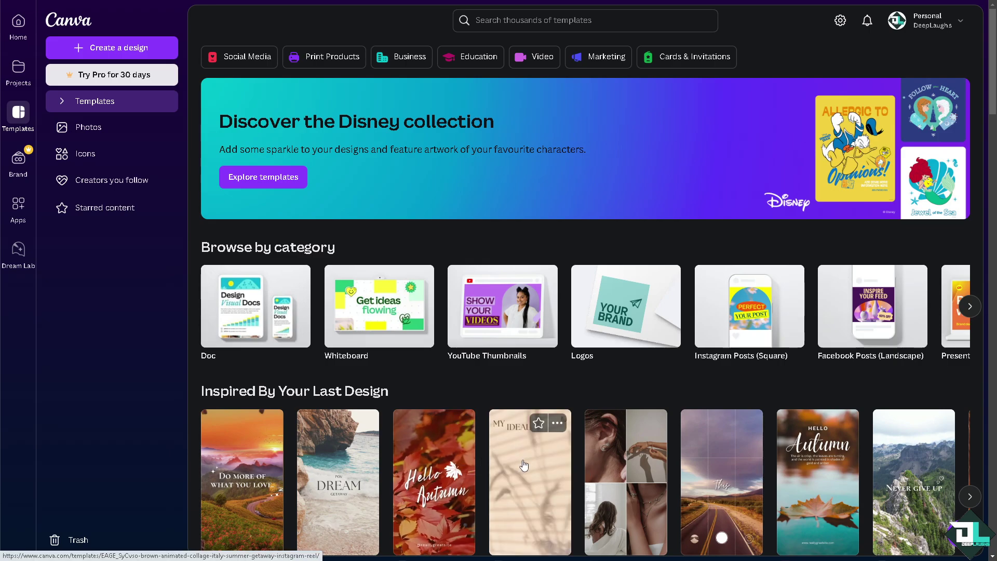
mouse_move(613, 471)
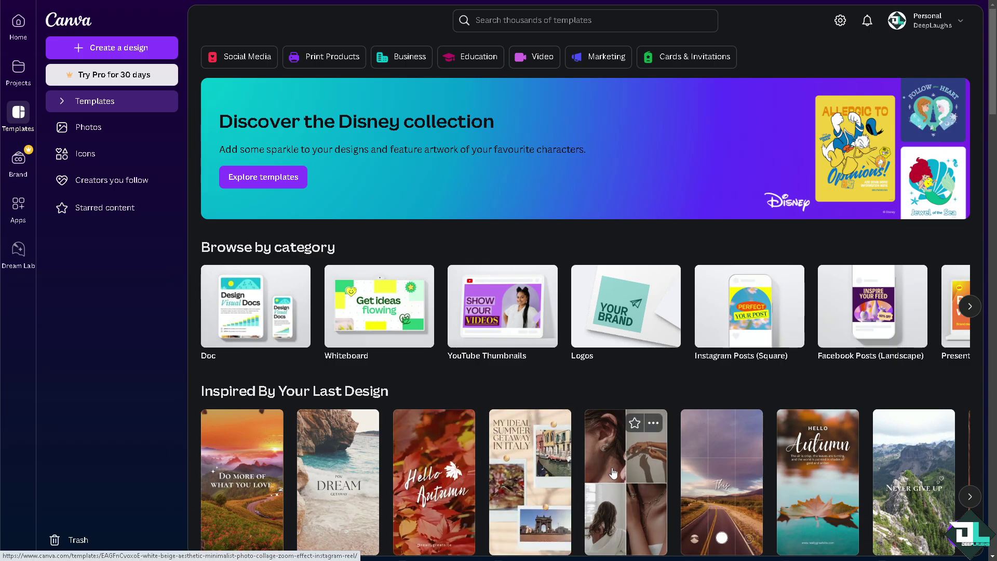
mouse_move(472, 422)
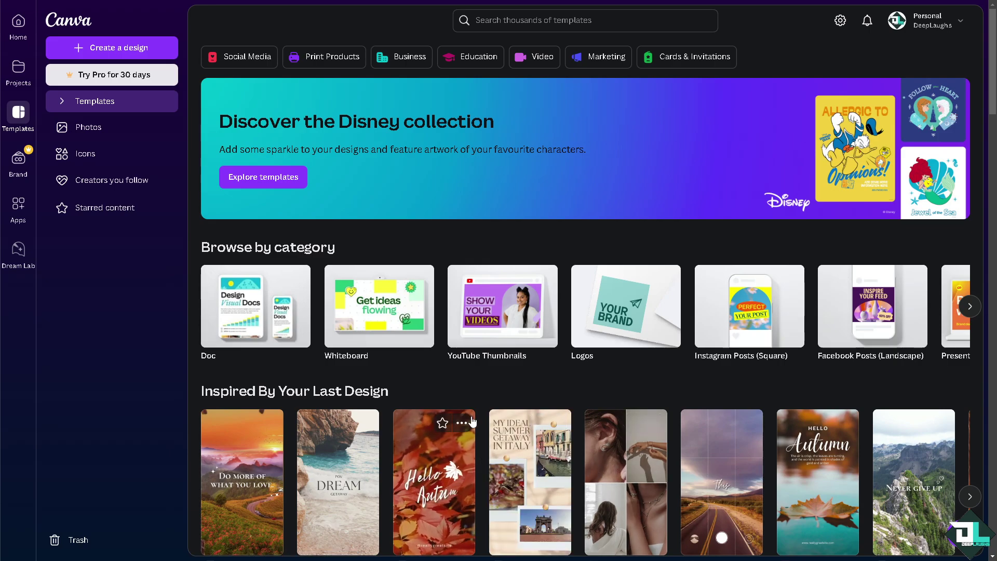
scroll(472, 422, down, 2)
mouse_move(364, 393)
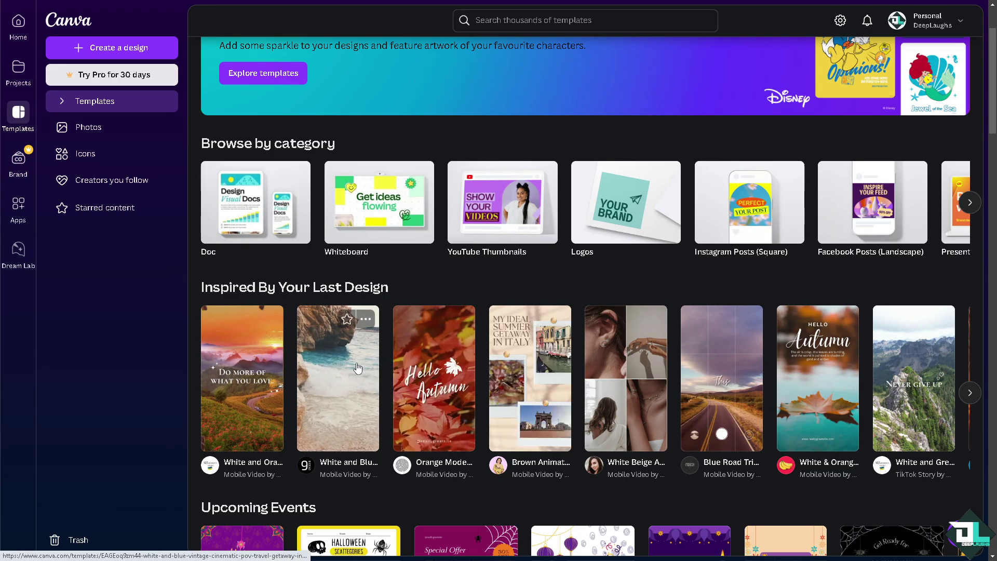
Open Video templates from the Templates sidebar and reveal more video categories
click(62, 102)
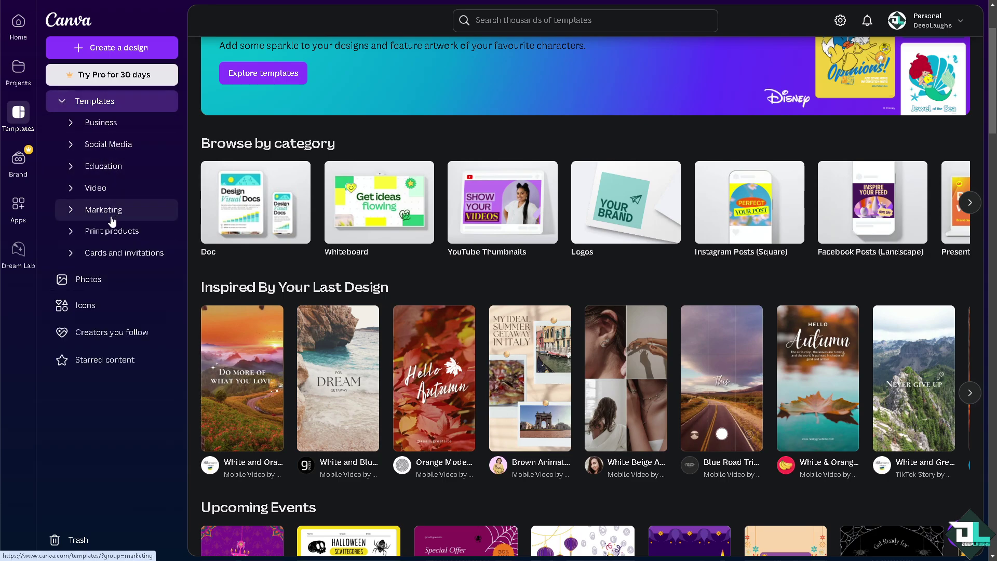
click(101, 191)
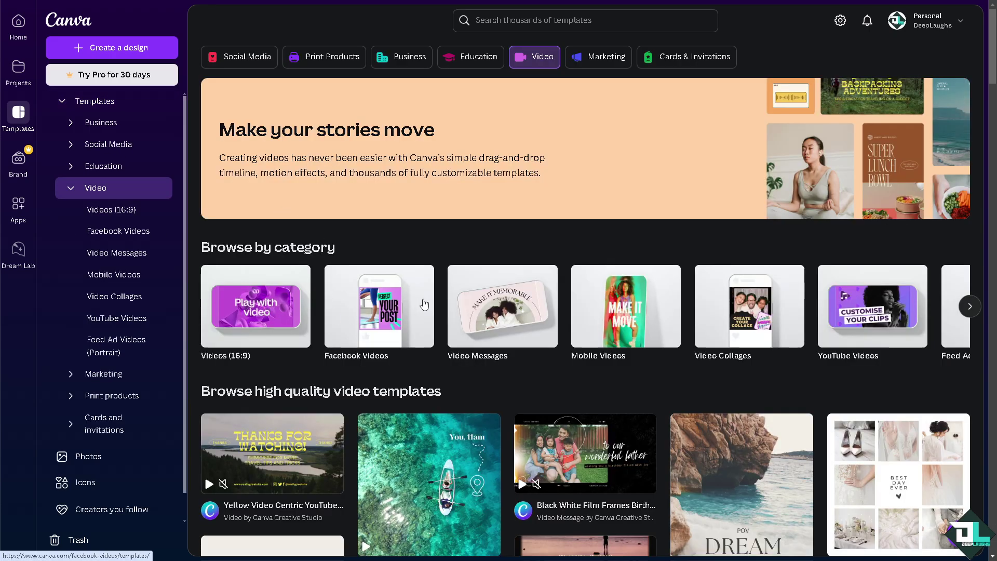
click(970, 307)
scroll(724, 341, down, 8)
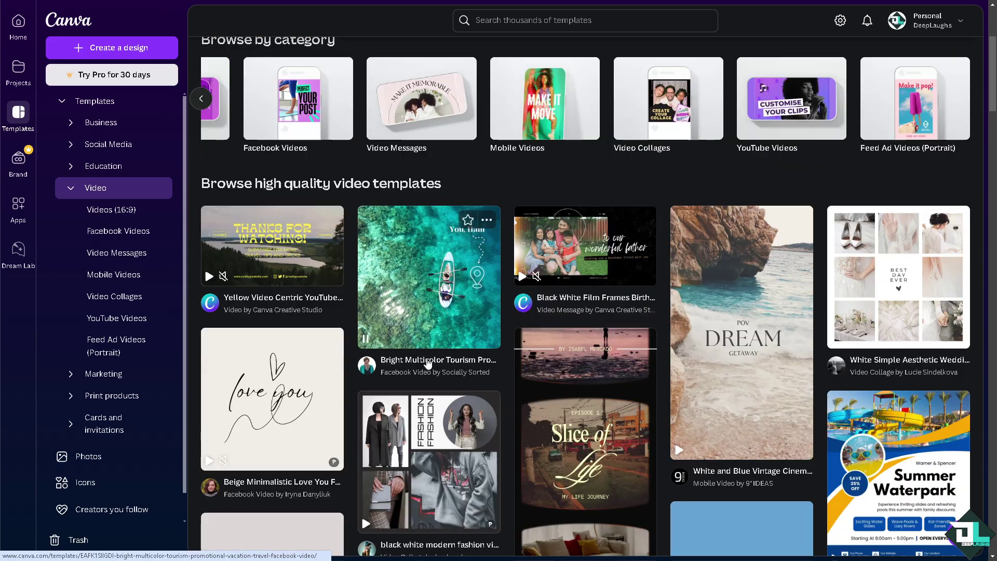
scroll(435, 352, up, 8)
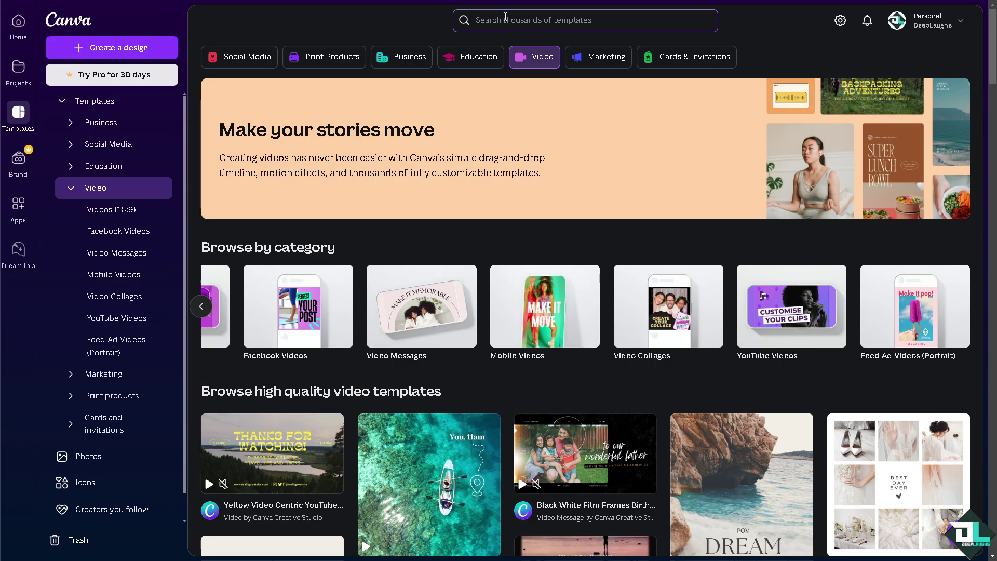
Search templates for 'presentation' and open the Brown Vintage Watercolor Creative Portfolio Presentation
click(506, 17)
text(pRESE)
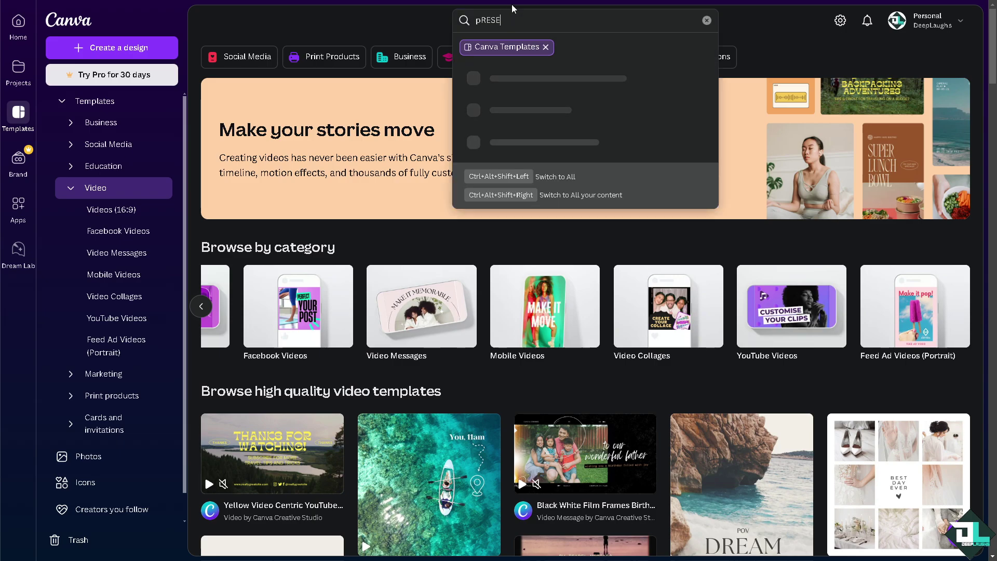
key(ctrl+a)
text(Pres)
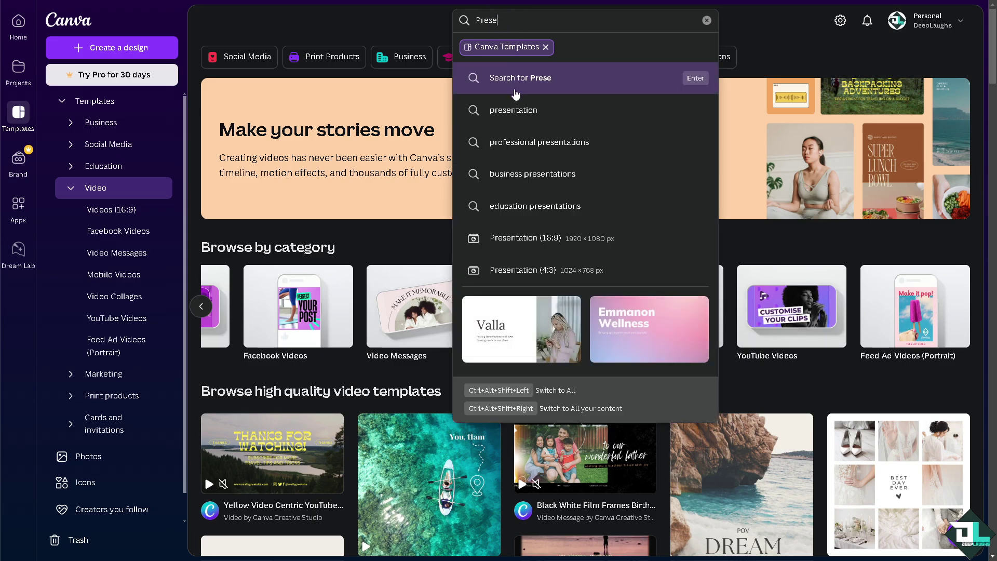
click(510, 108)
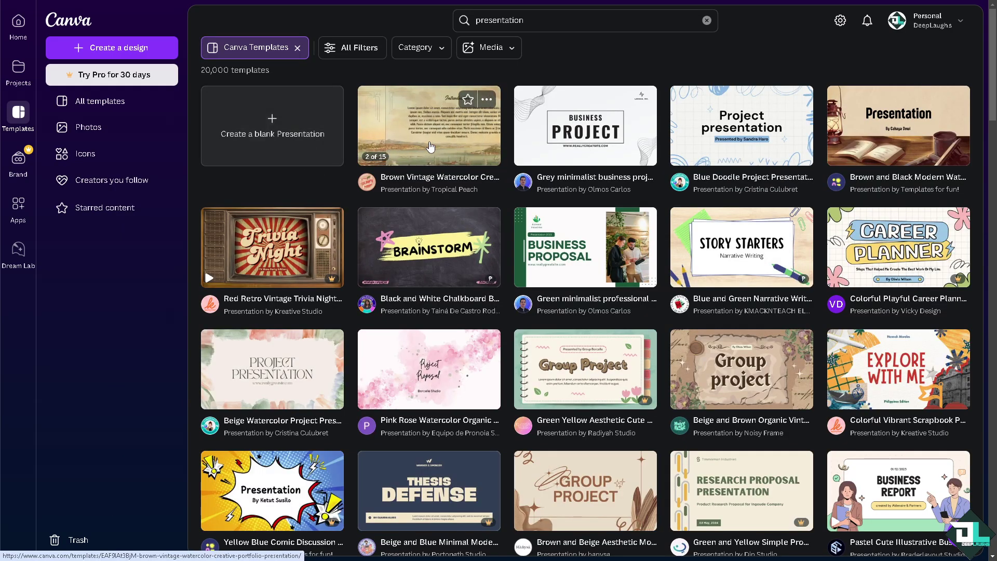
click(431, 144)
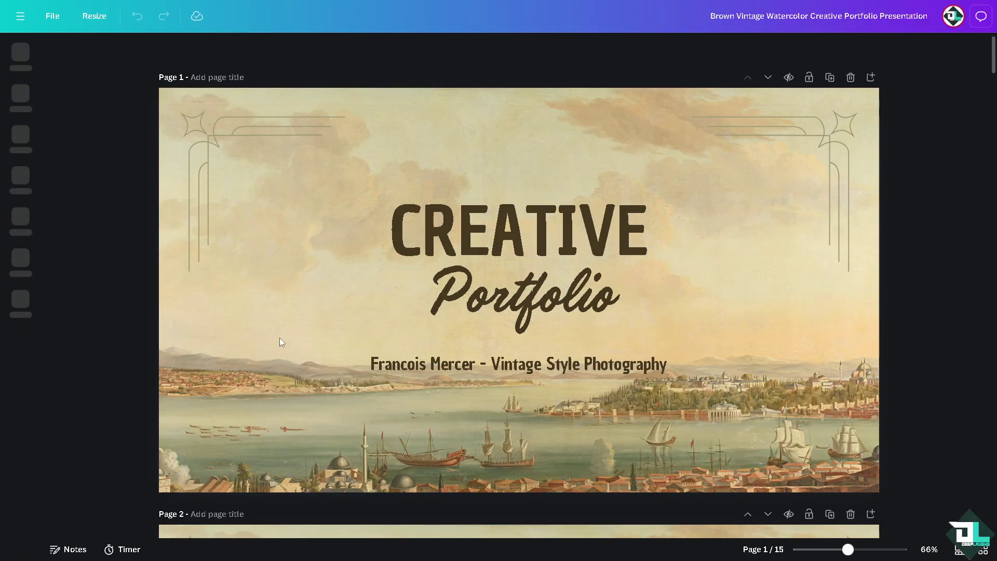
Delete the extra pages, from Introduction and About Me through Client Testimonials
scroll(292, 335, down, 7)
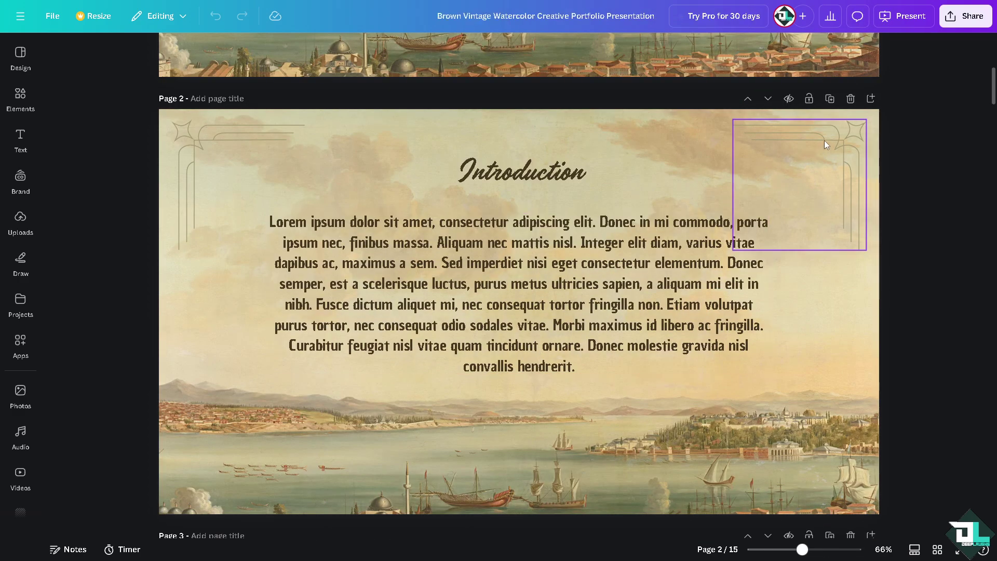
click(849, 99)
click(850, 102)
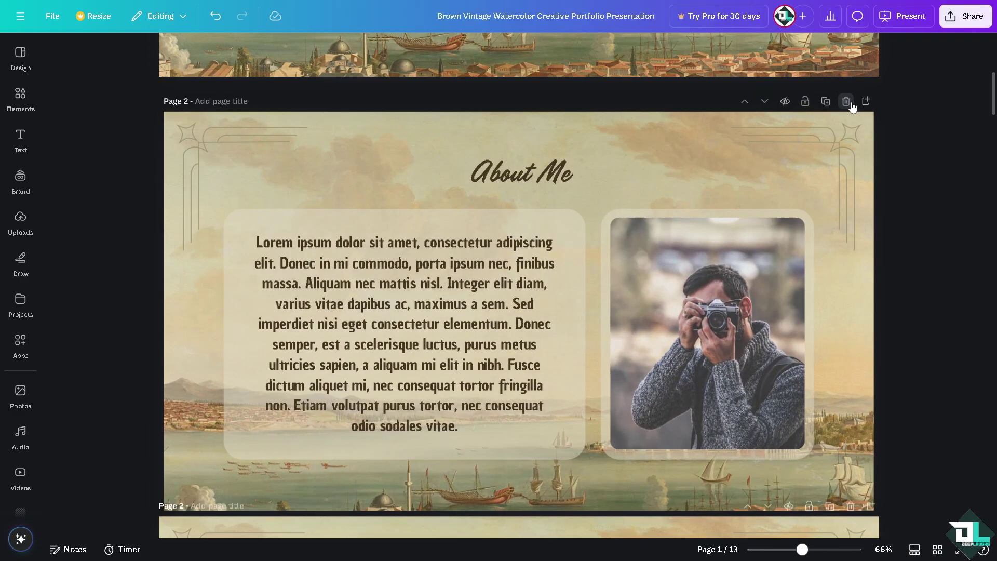
click(850, 102)
click(850, 100)
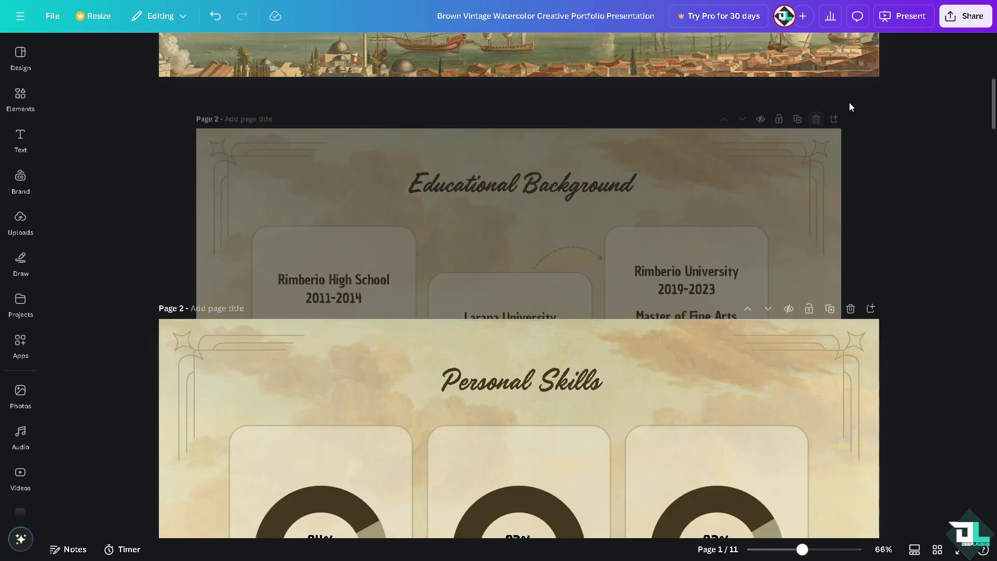
click(851, 99)
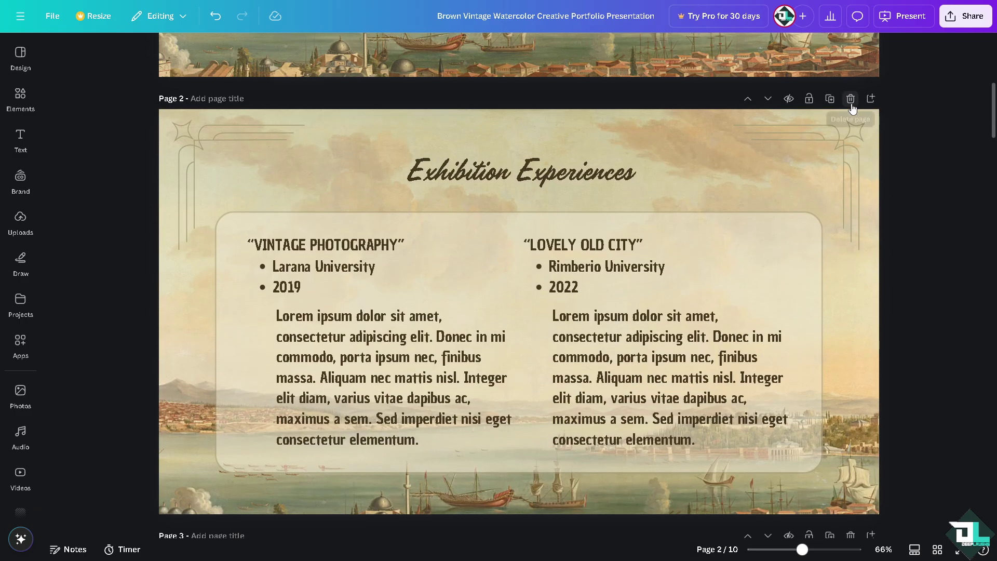
click(851, 103)
click(851, 102)
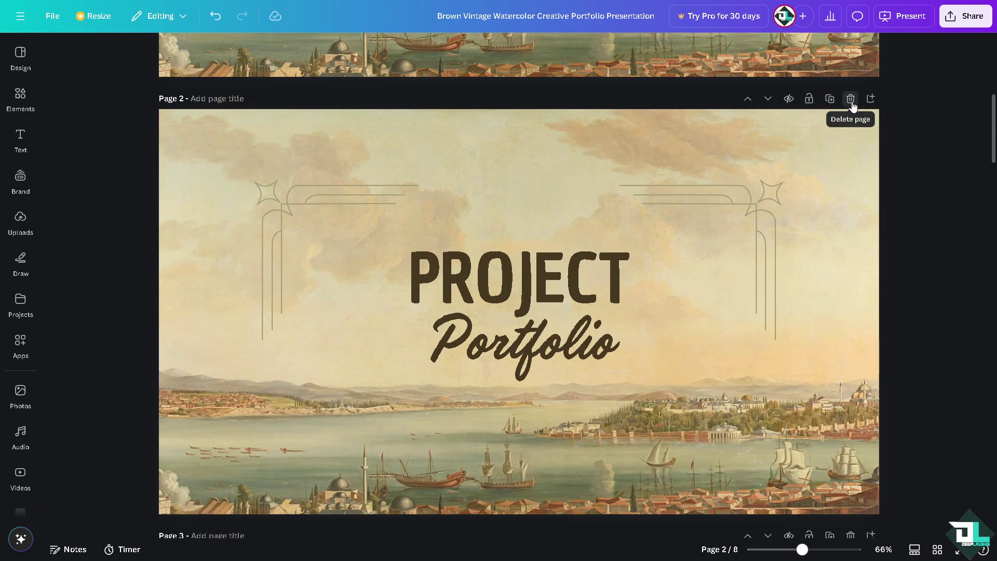
click(851, 102)
click(851, 101)
click(851, 99)
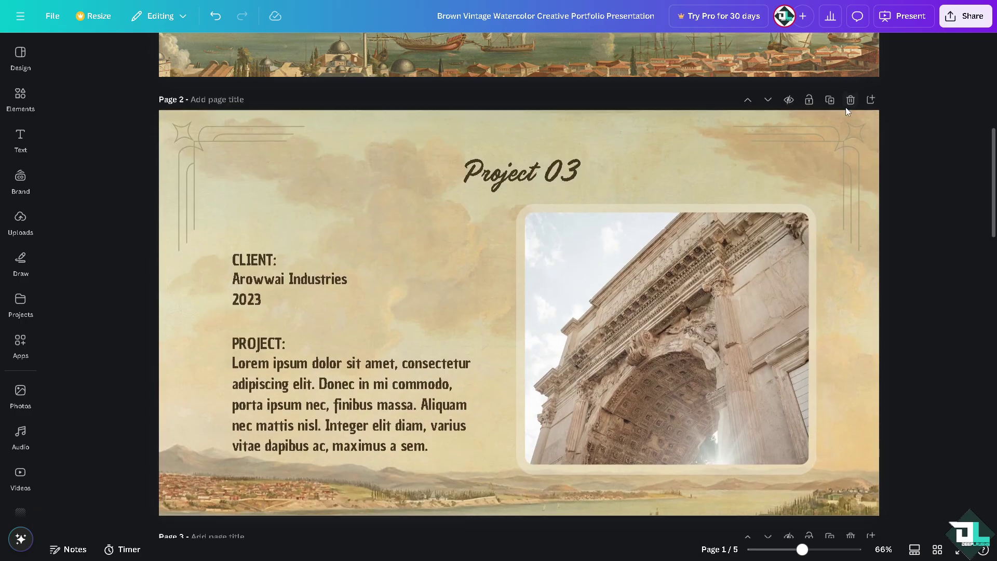
click(850, 99)
click(850, 99)
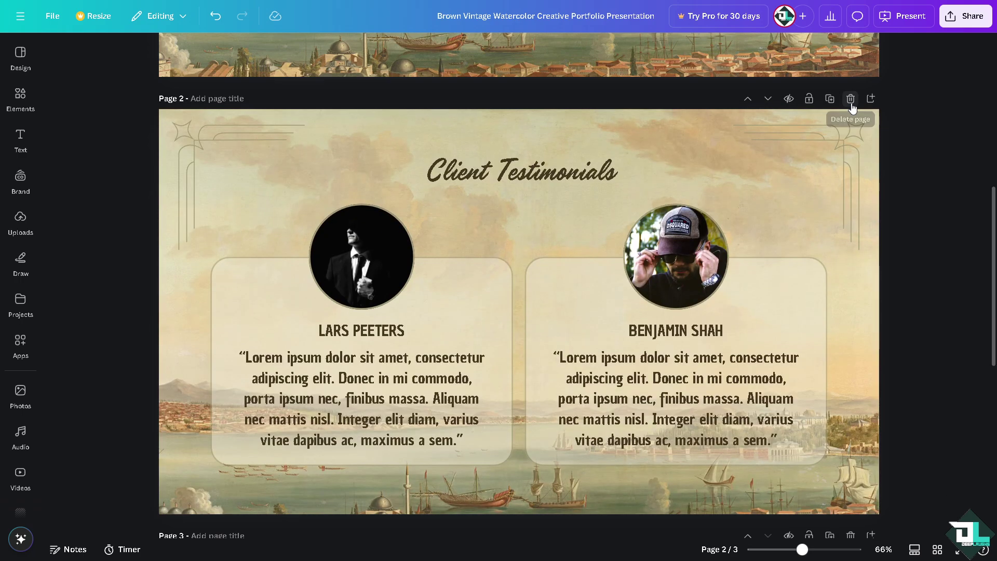
click(851, 100)
Delete the last extra page and rename the design 'How to Loop Presentation in Canva'
click(850, 99)
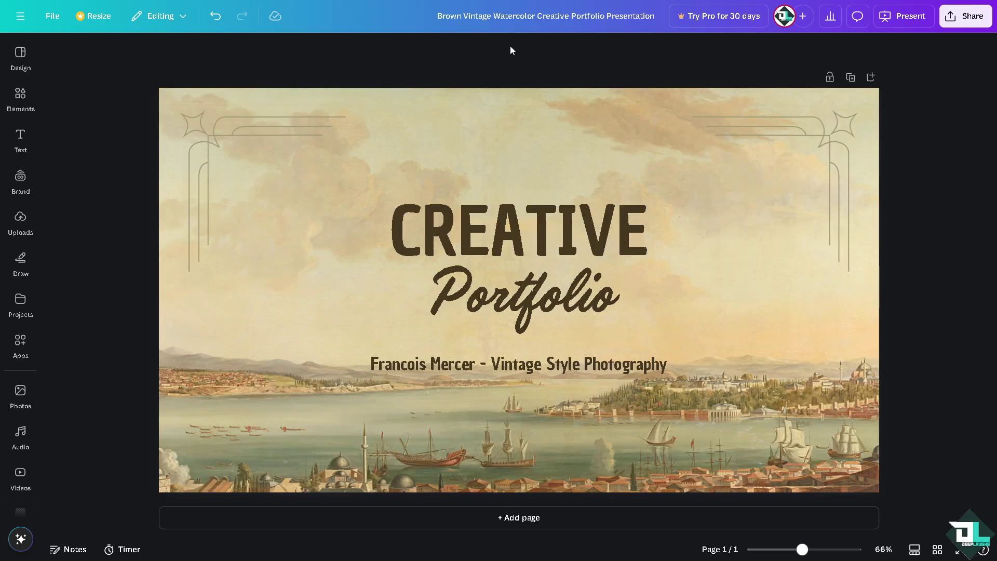
click(515, 16)
text(How to Loop Presentation in Canva)
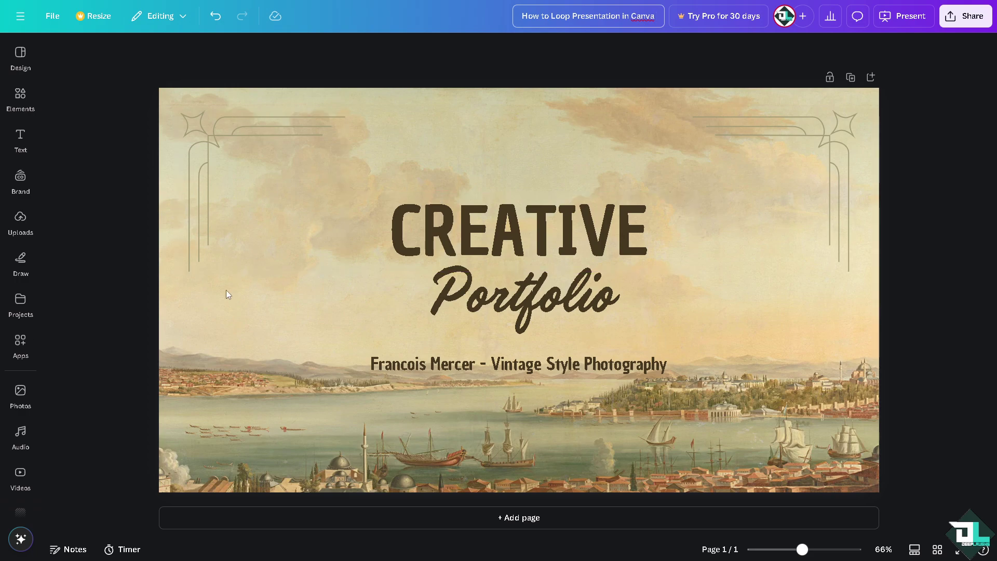
Add the 11-second campfire stock video and stretch it to fill the whole slide
click(217, 336)
click(20, 343)
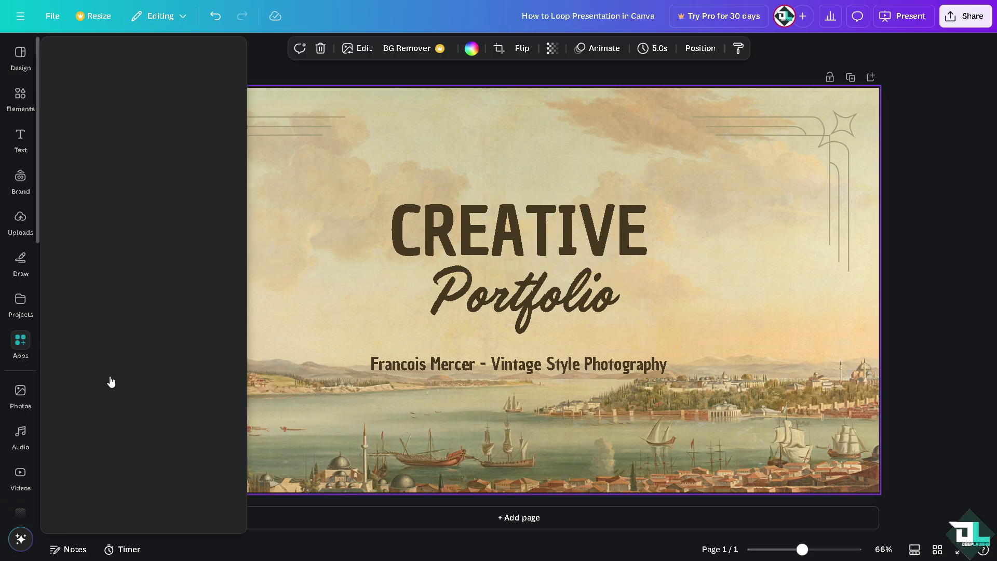
click(20, 474)
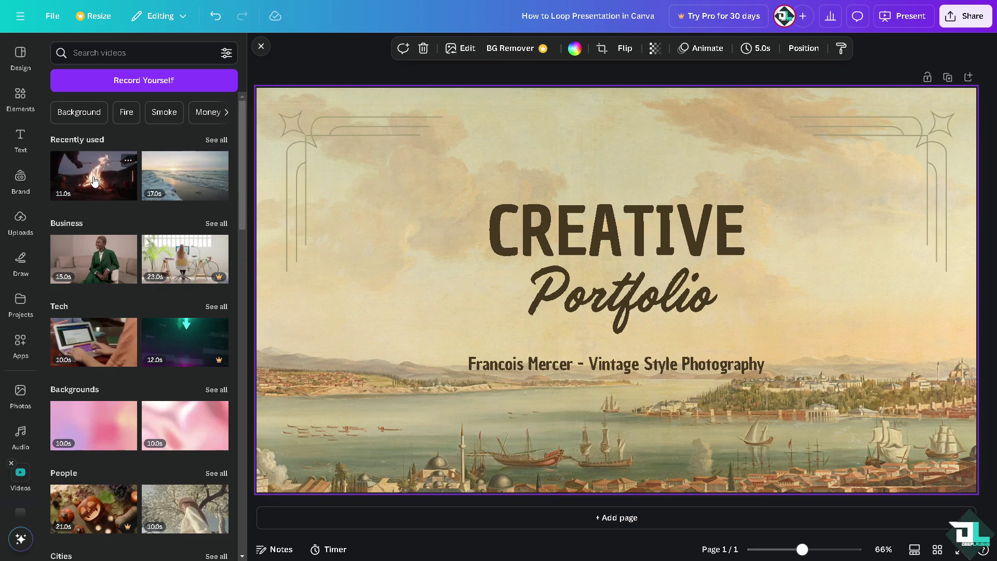
click(93, 181)
drag(392, 196, 320, 153)
drag(832, 412, 978, 491)
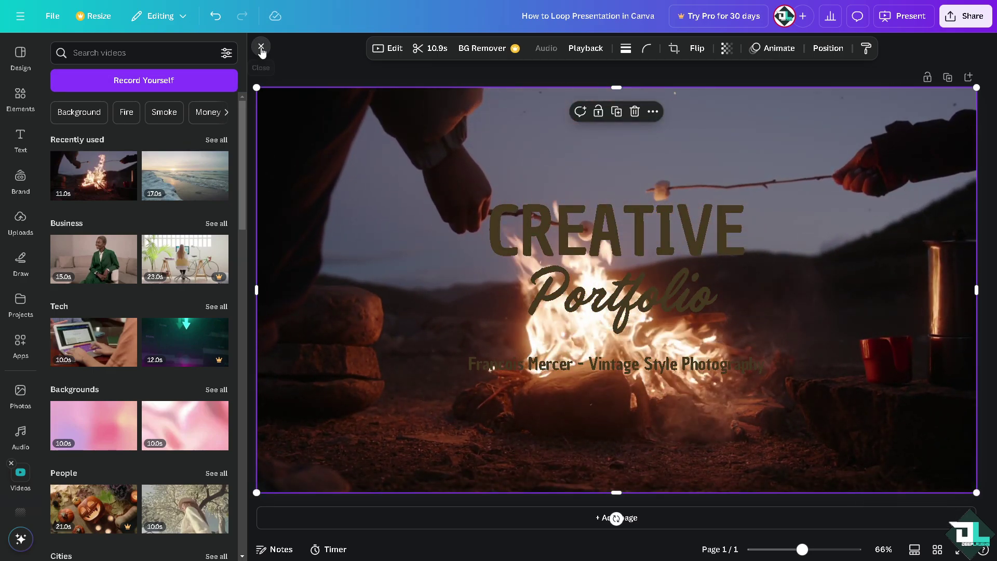
Set the campfire video's playback speed to 0.25, lengthening it to 43.9 seconds
click(260, 45)
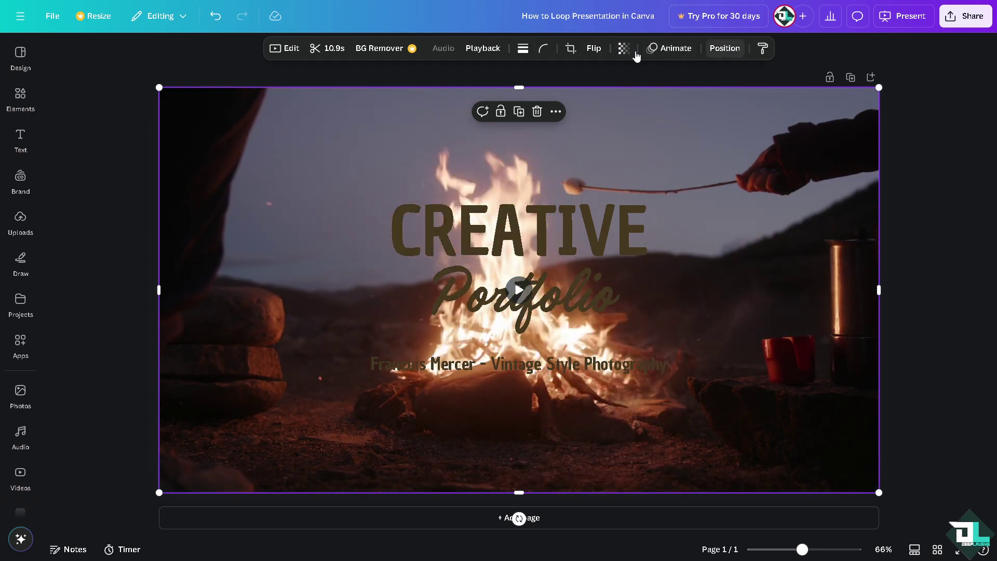
click(484, 49)
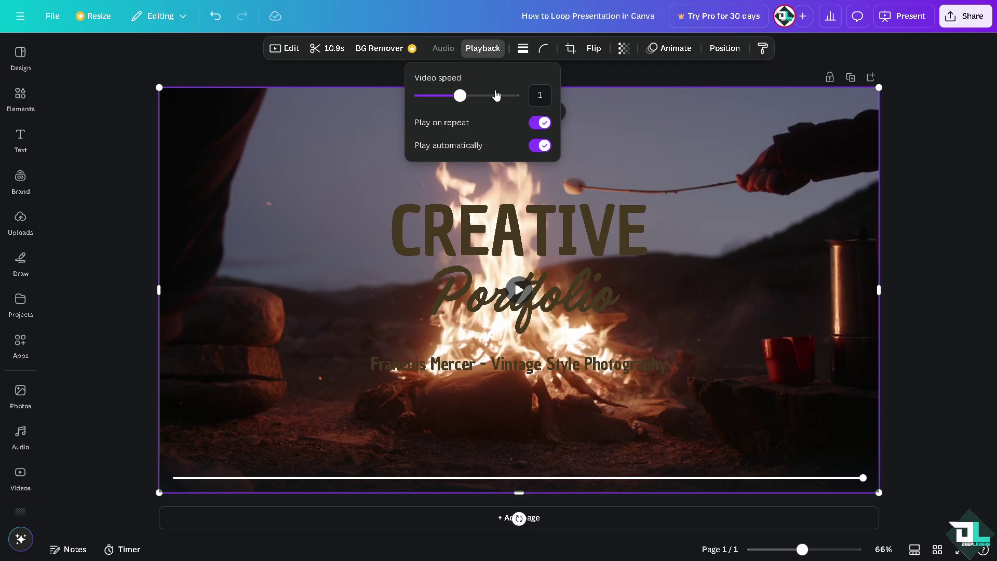
drag(456, 95, 420, 95)
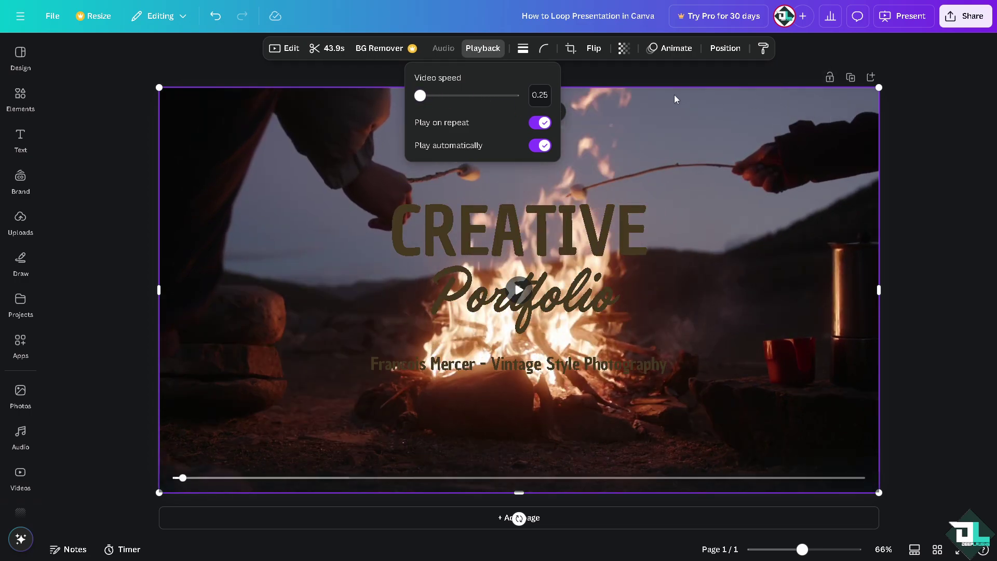
click(907, 23)
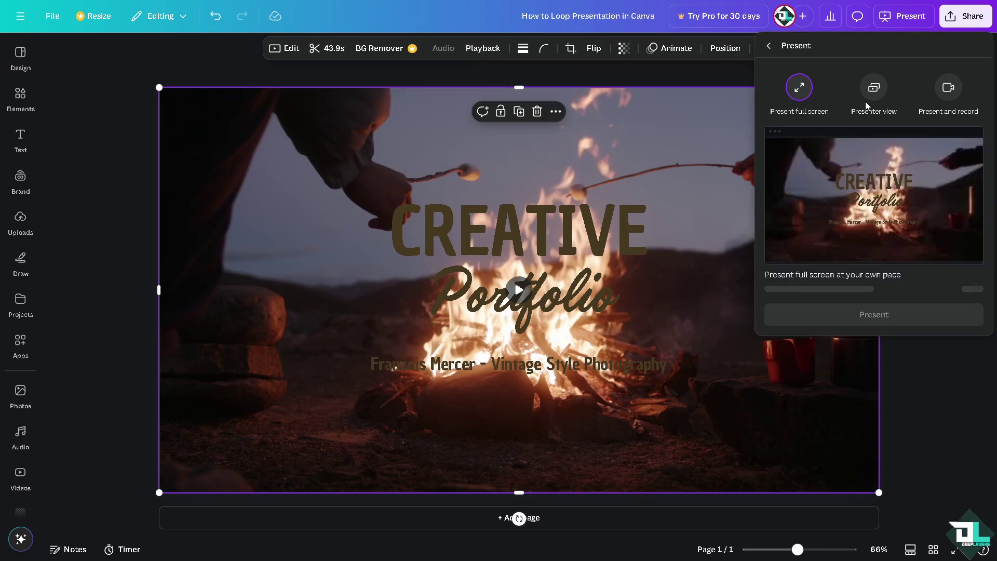
click(829, 307)
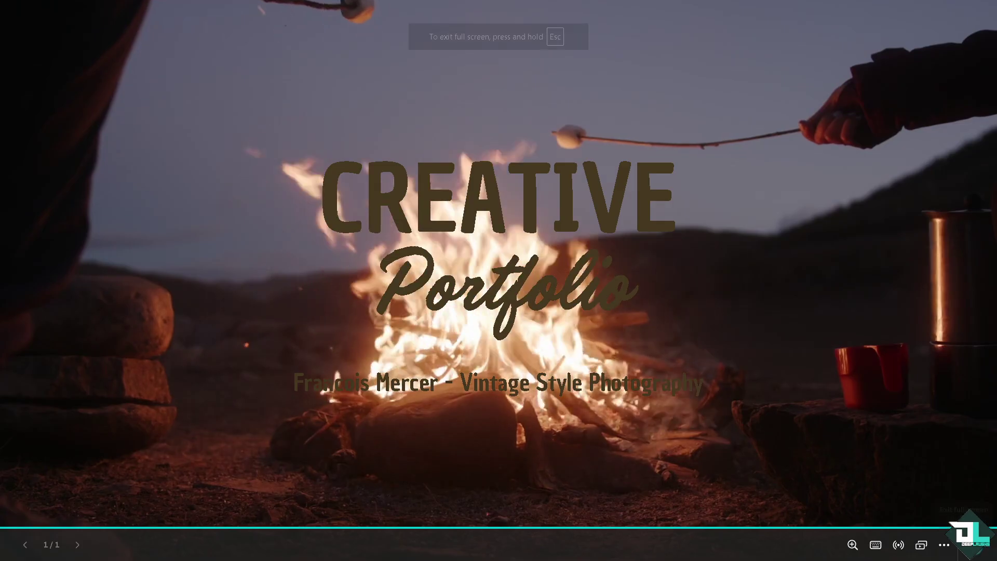
key(Escape)
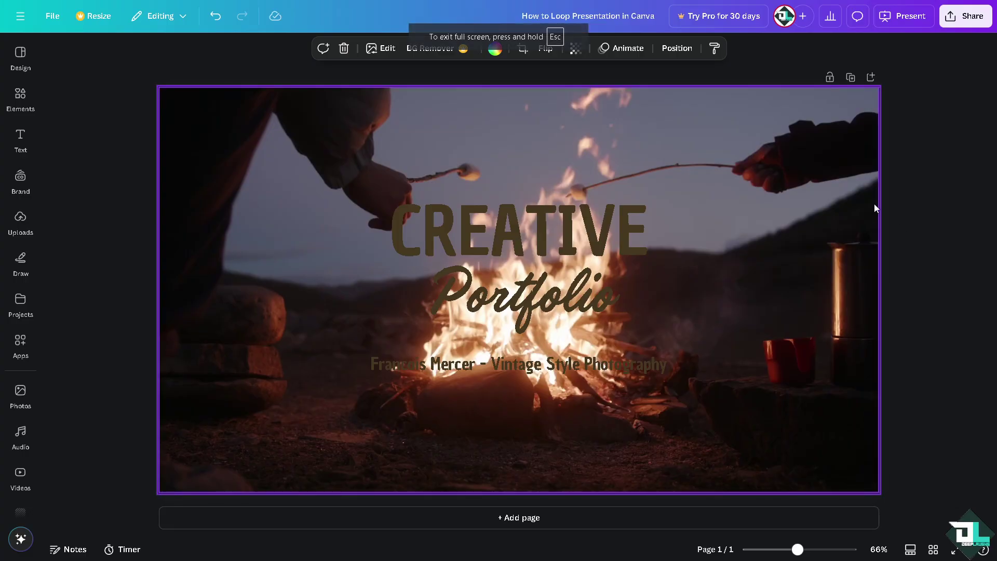
Copy the design's share link and set the download to MP4 Video at 1080p (HD)
click(965, 16)
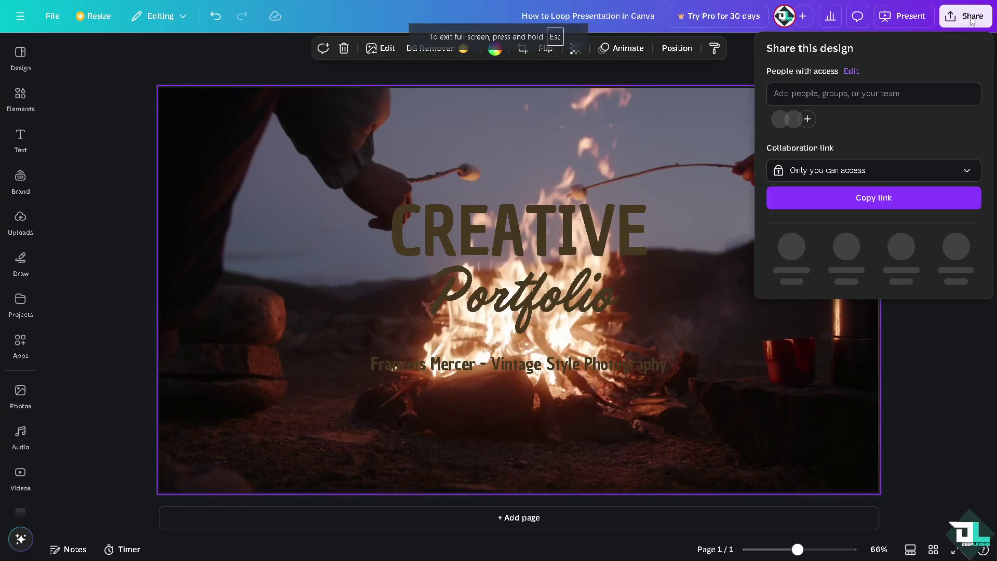
click(833, 202)
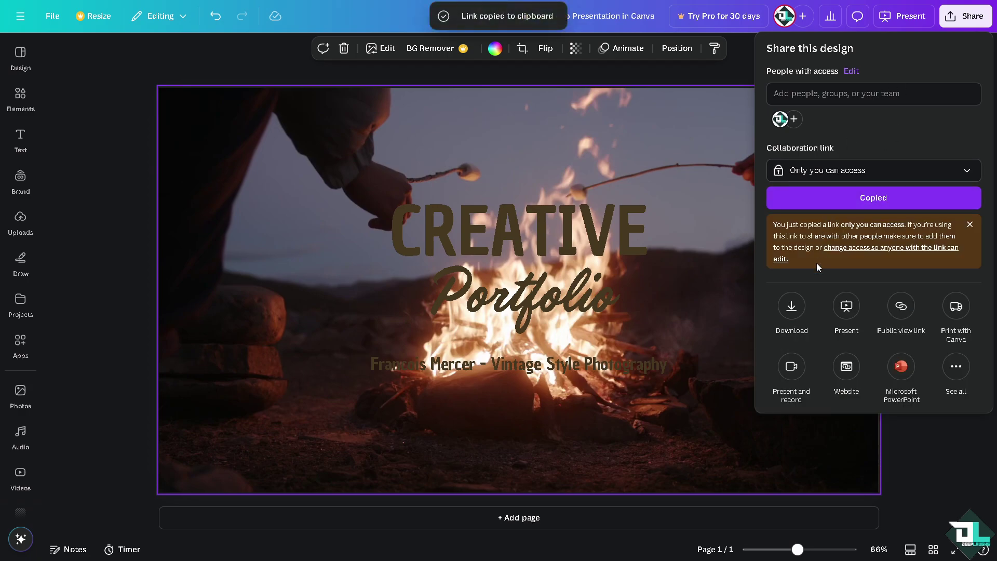
click(792, 307)
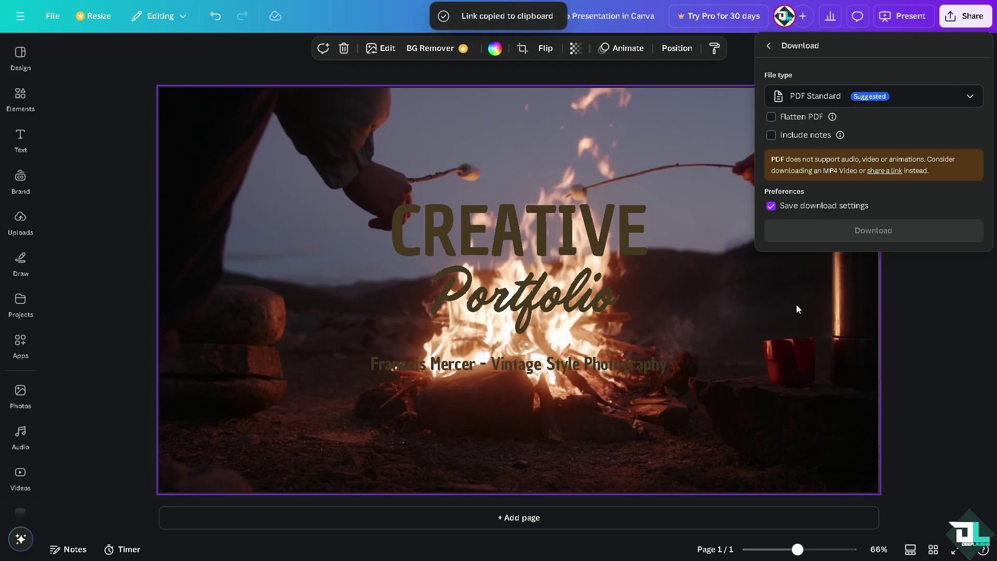
click(831, 103)
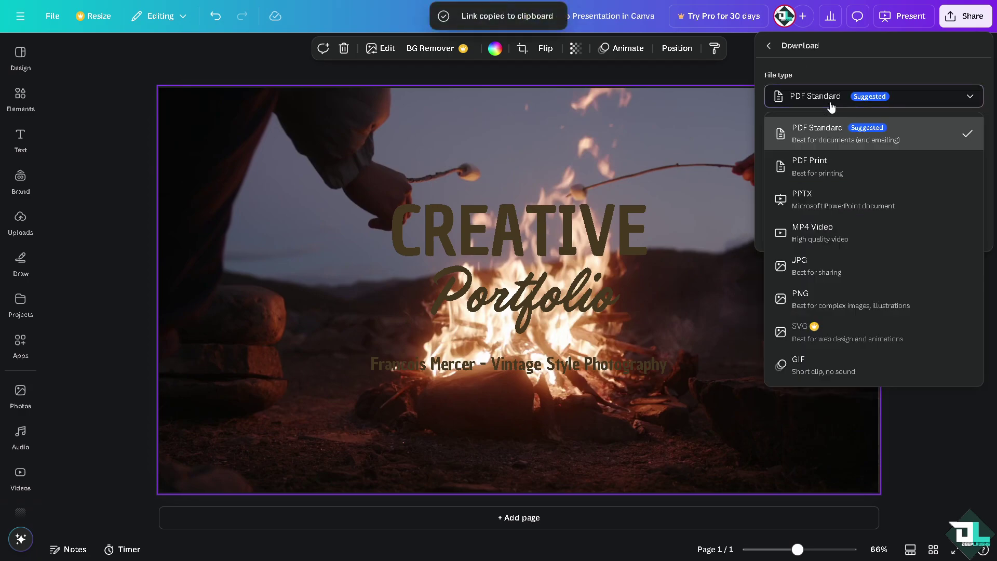
click(816, 231)
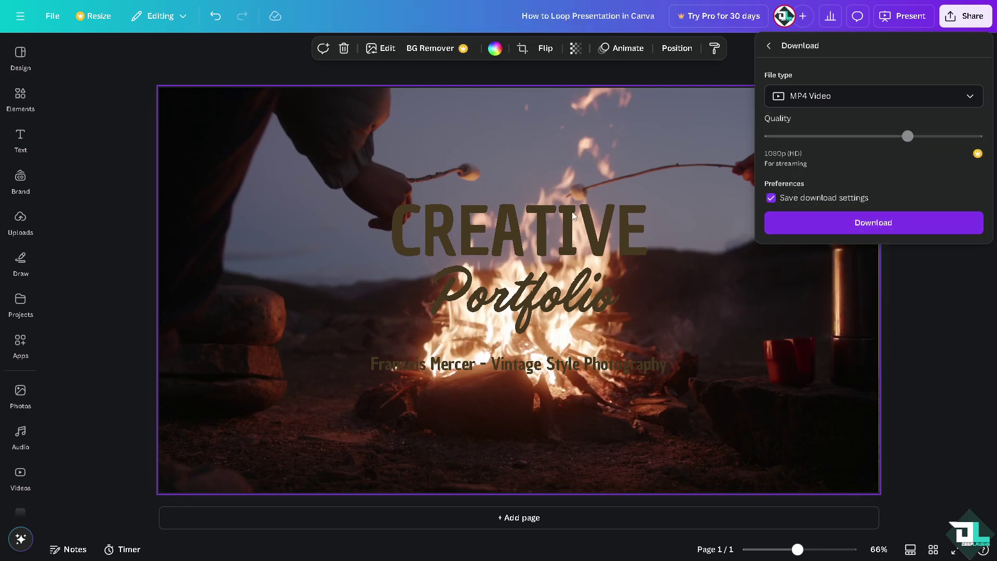